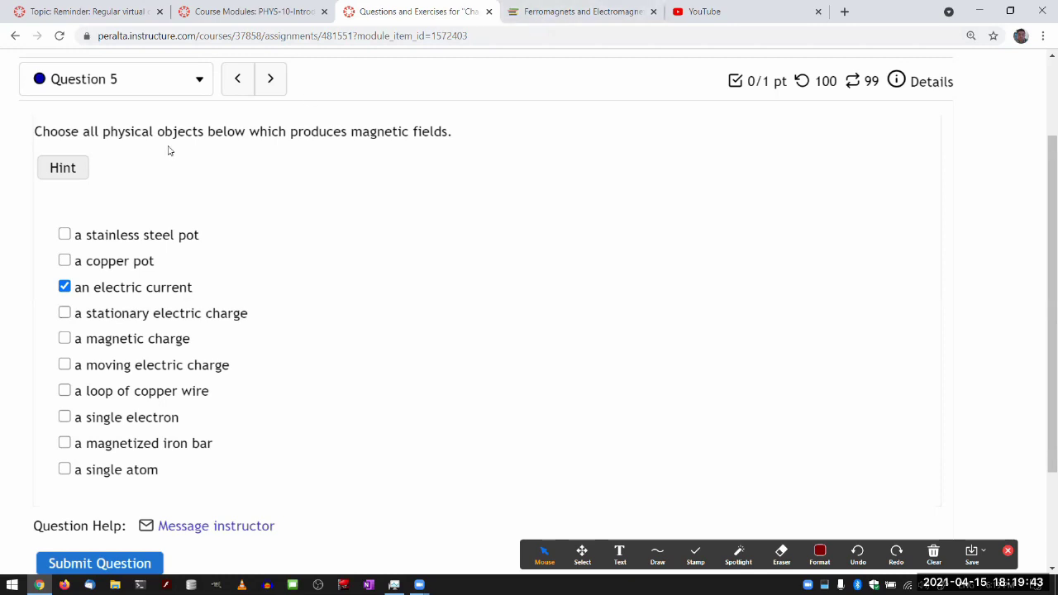
- Check the Question 5 hint, then skim the textbook's Ferromagnets and Electromagnets section for sources of magnetic fields
click(75, 170)
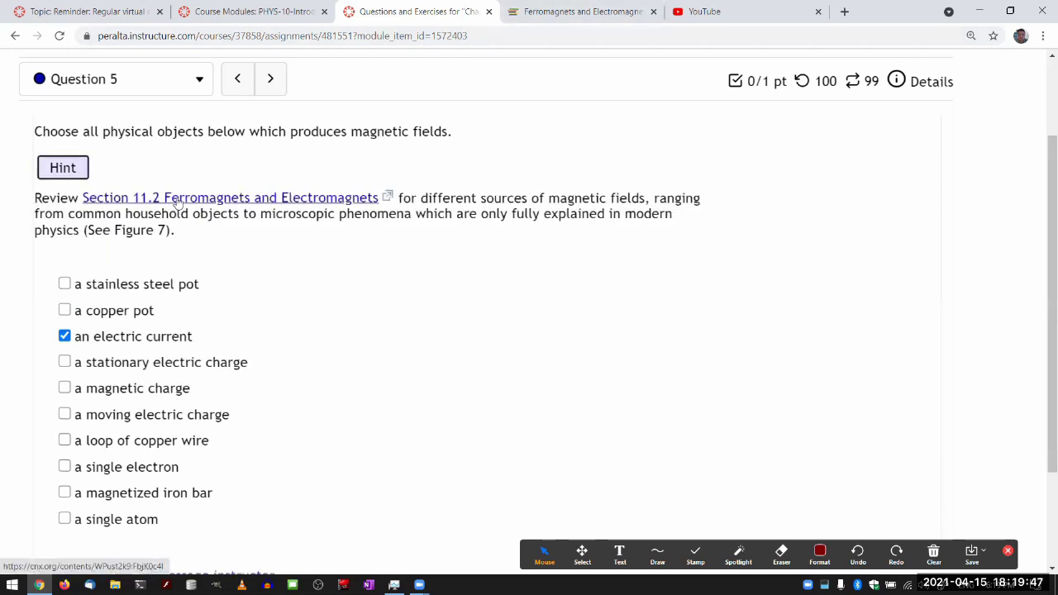
click(71, 174)
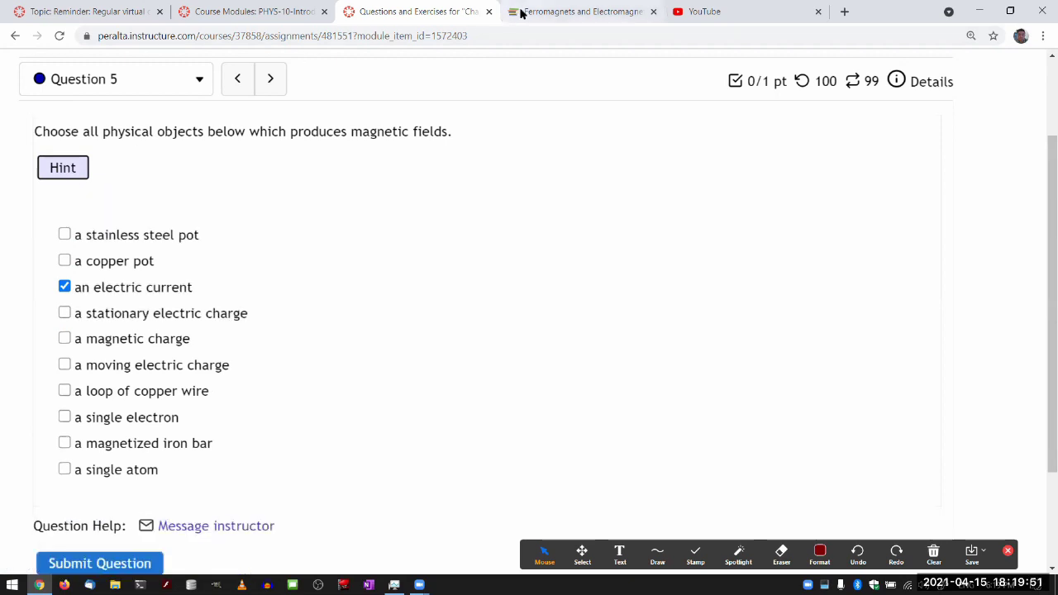
click(520, 12)
ctrl+scroll(467, 349, down, 2)
scroll(467, 349, down, 12)
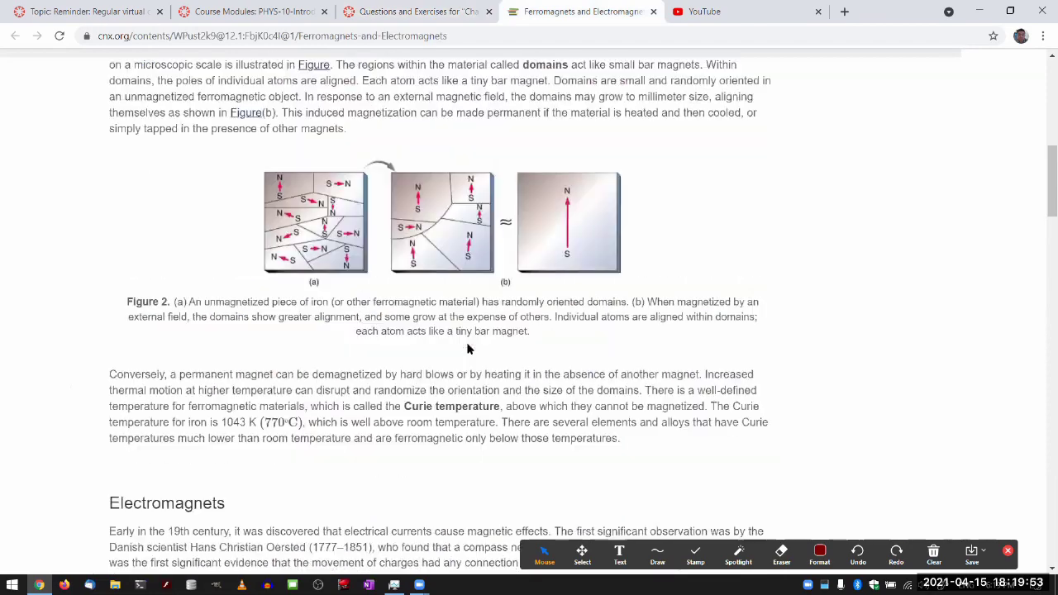
scroll(467, 349, down, 10)
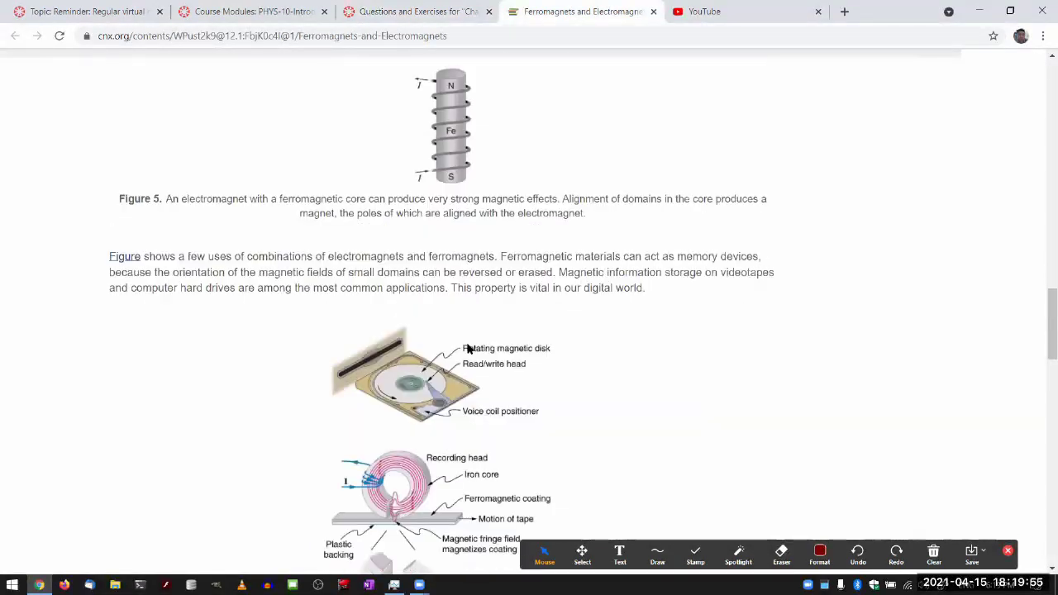
scroll(467, 349, down, 5)
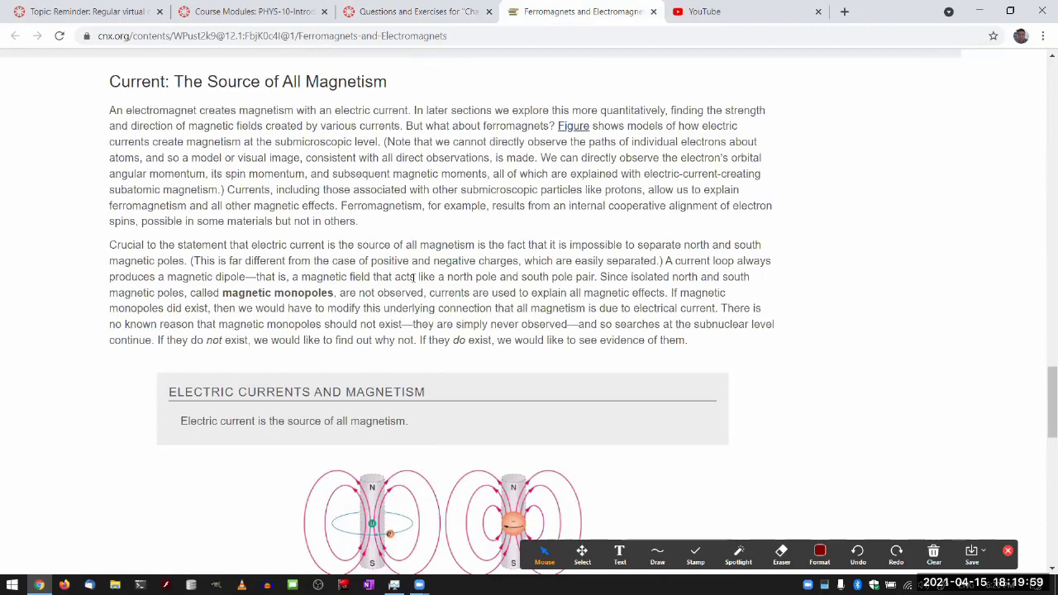
scroll(413, 278, down, 2)
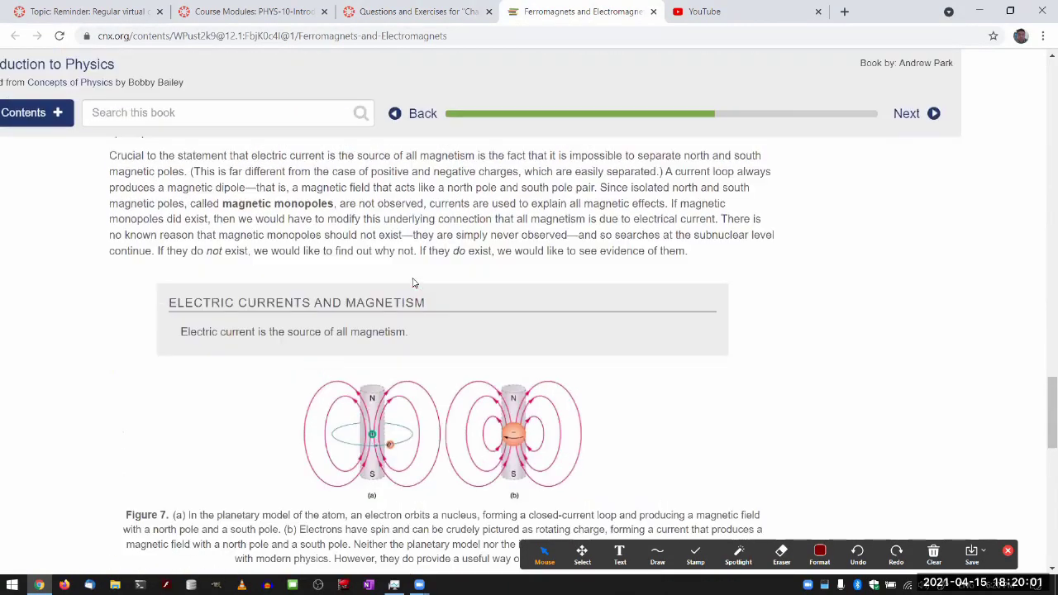
scroll(413, 282, up, 10)
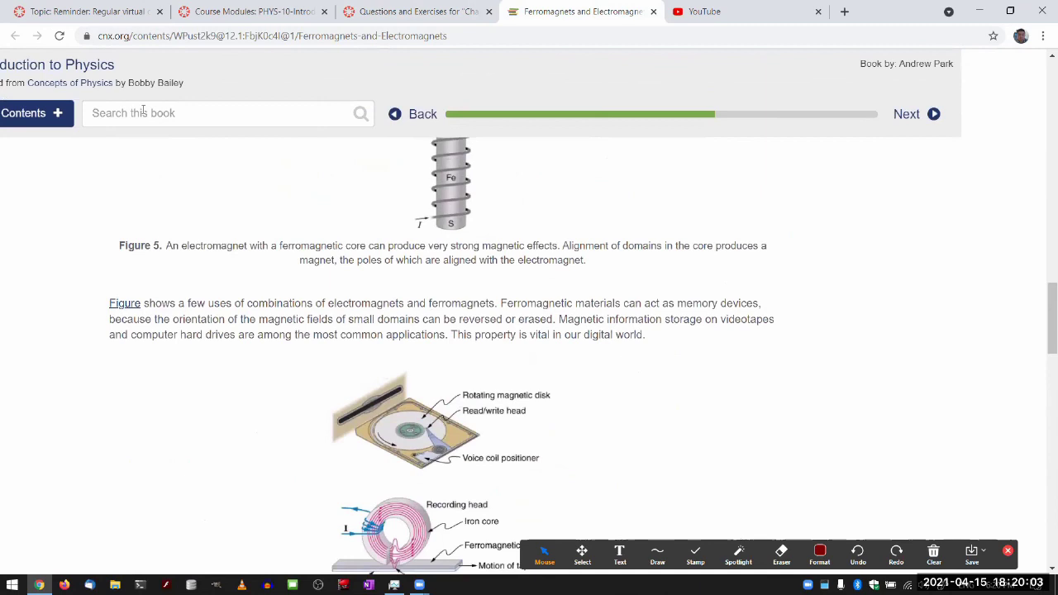
- Show the textbook's table of contents and look over the enlarged list of Chapter 11 Magnetism sections
click(52, 122)
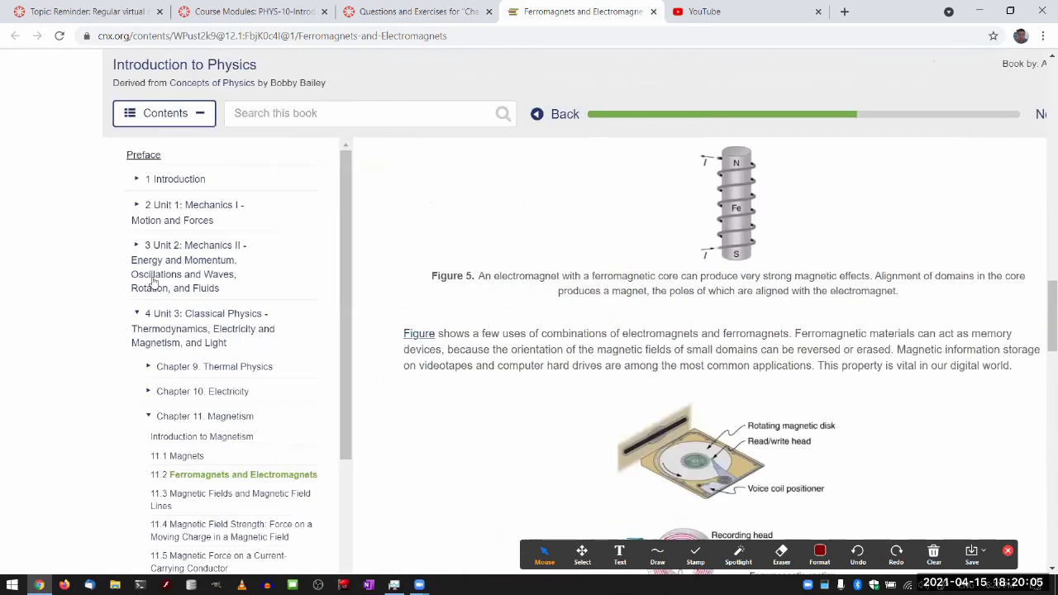
scroll(165, 273, down, 5)
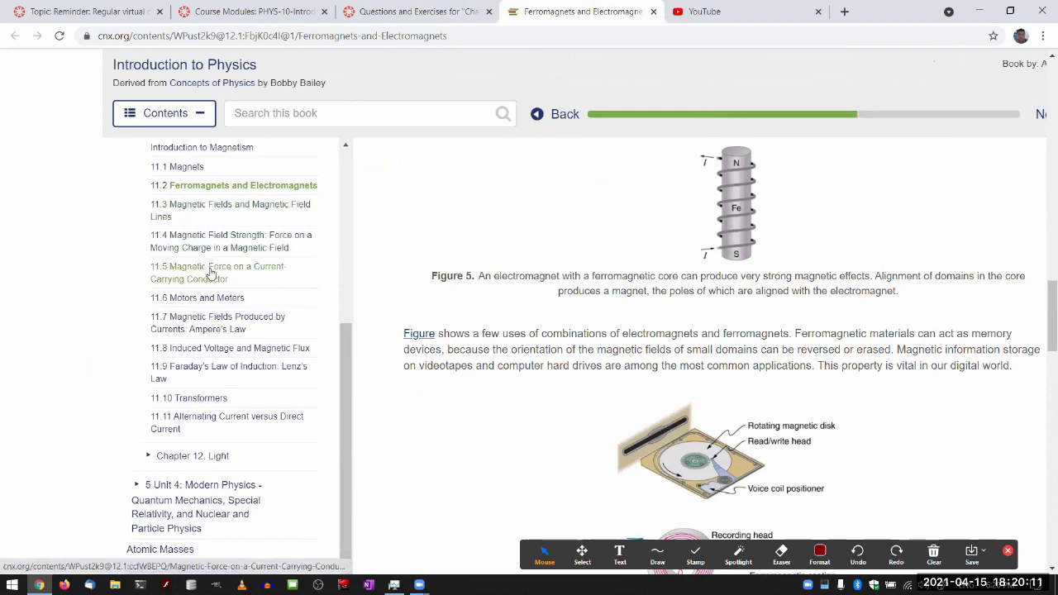
key(ctrl+plus)
key(ctrl+plus)
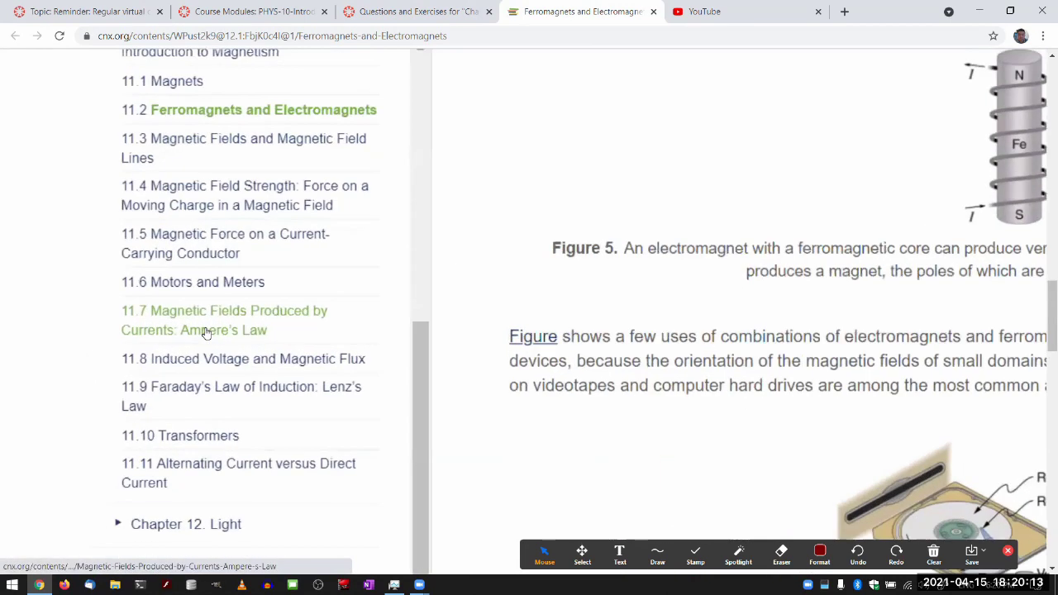
- Mark "a moving electric charge" and "a single electron" as answers in Question 5 of the quiz
click(422, 10)
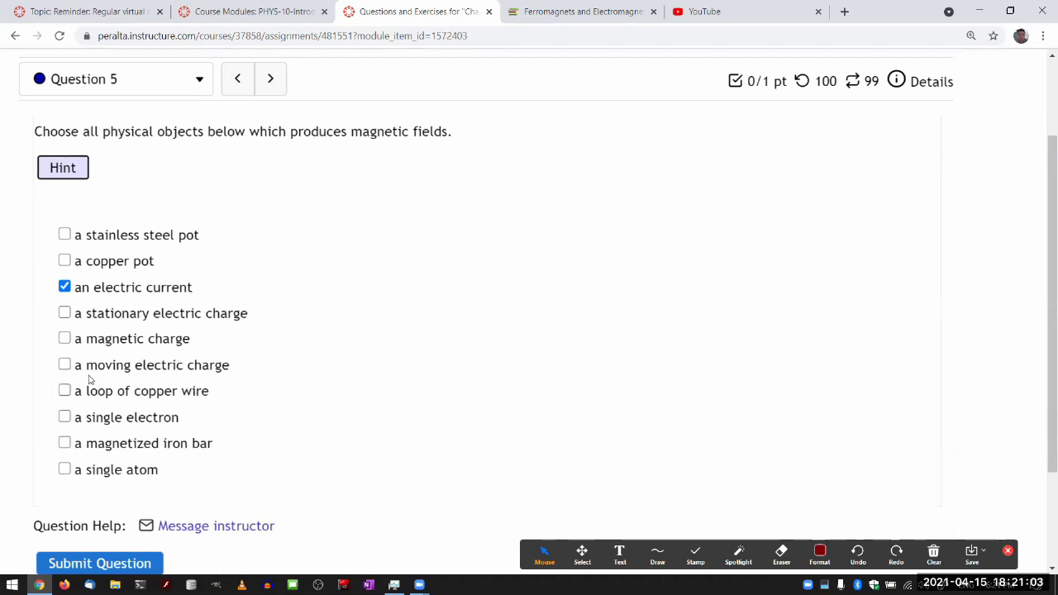
click(65, 365)
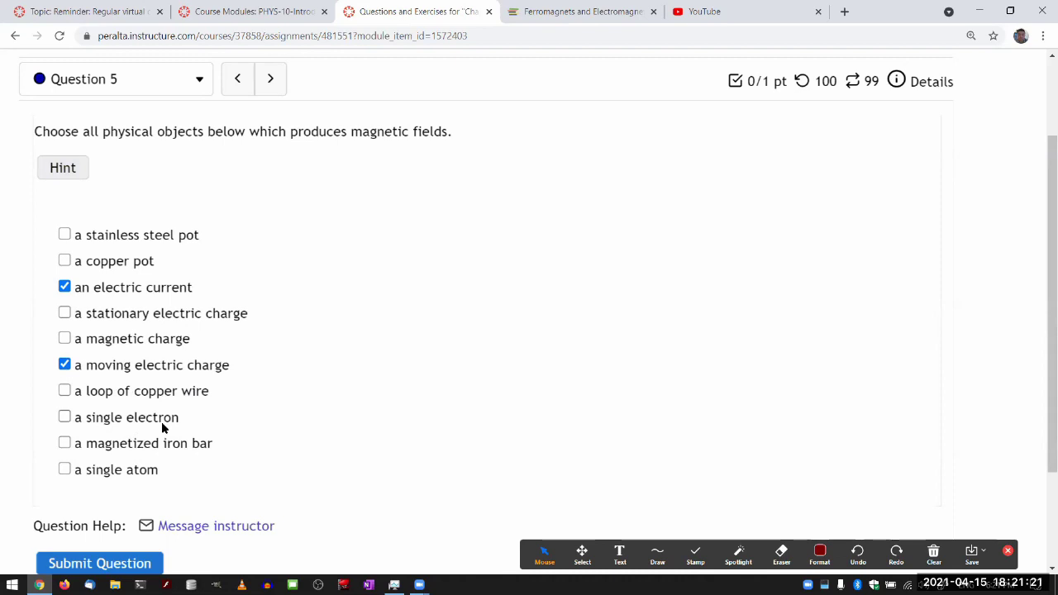
click(64, 419)
- Read the textbook's "Current: The Source of All Magnetism" part through to the Section Summary
click(539, 15)
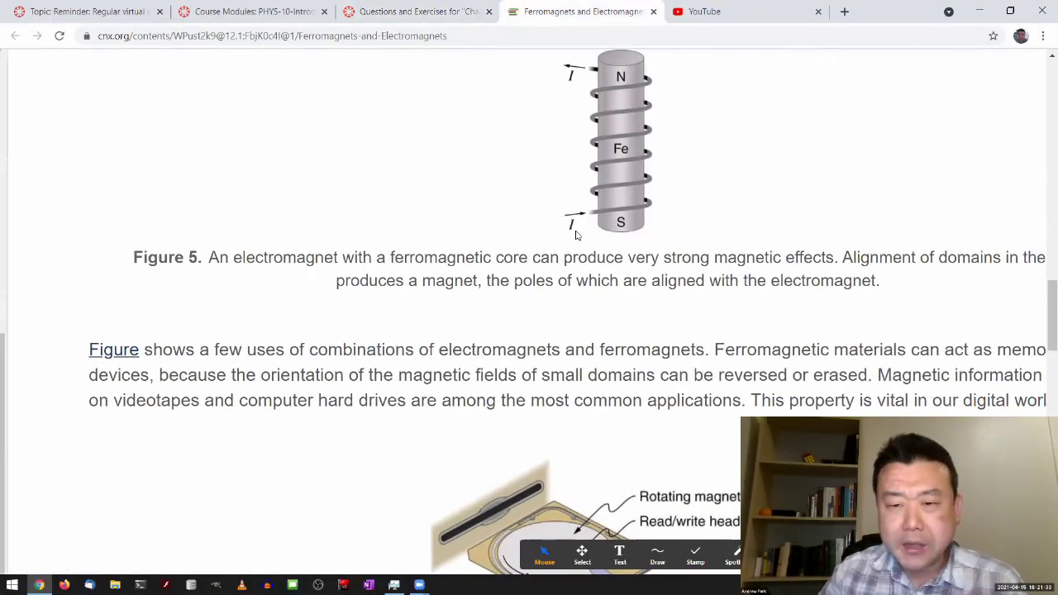
scroll(576, 235, down, 8)
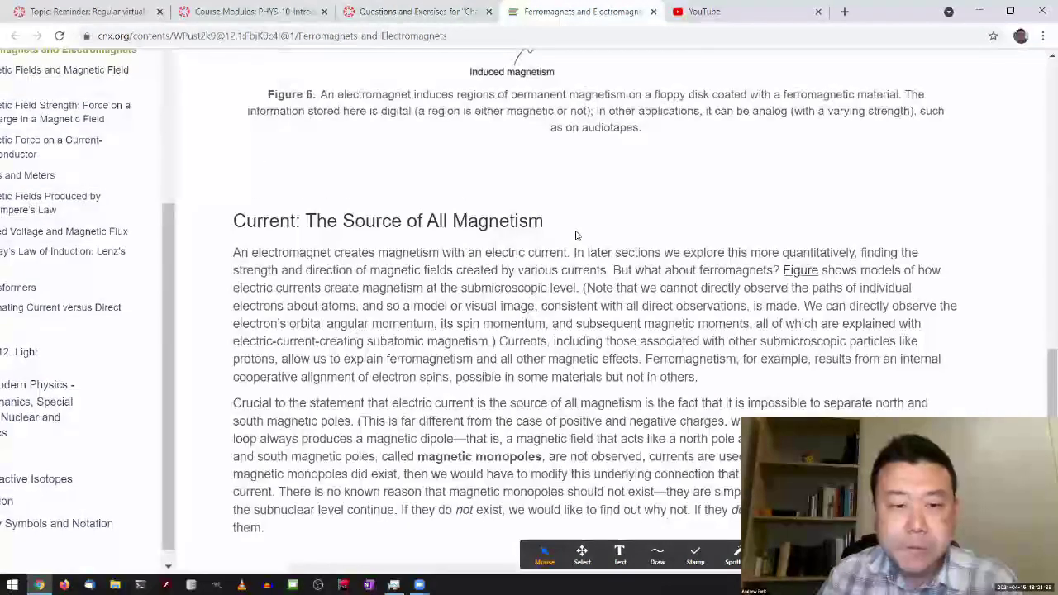
scroll(576, 236, down, 2)
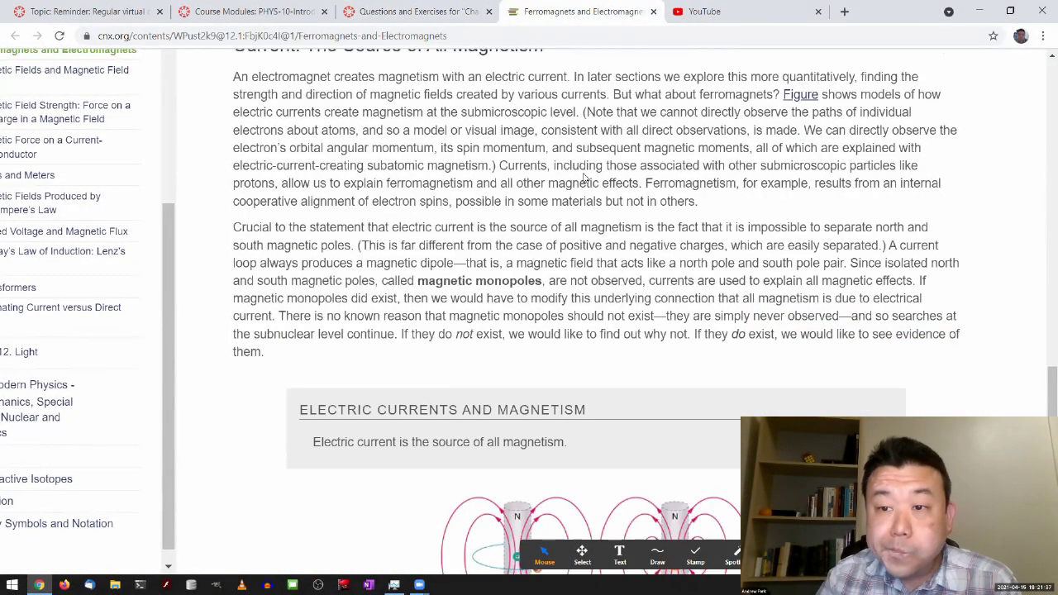
scroll(607, 261, down, 6)
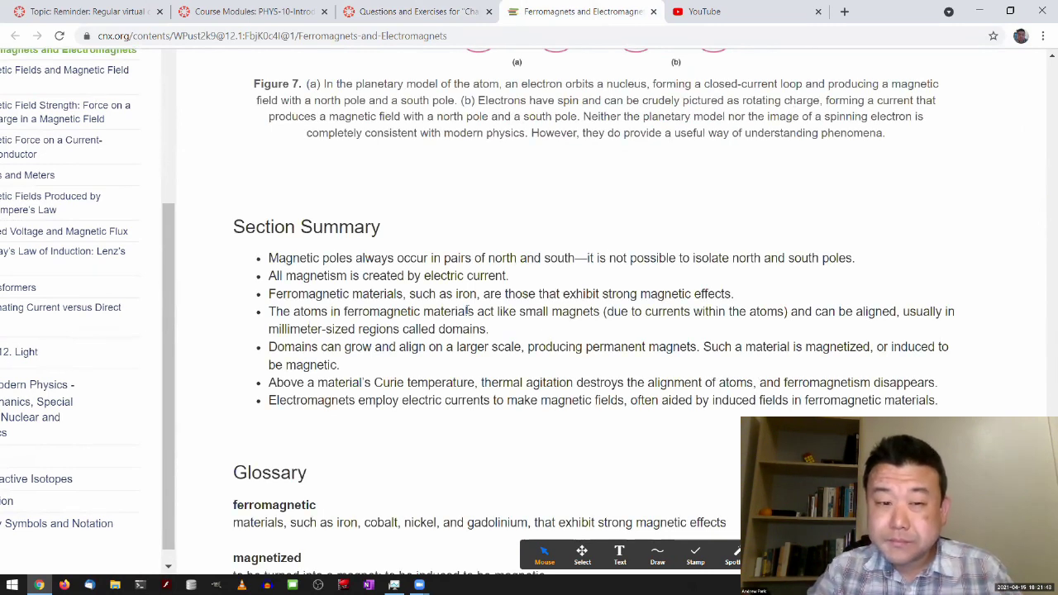
- Search the textbook page for "electron" and examine Figure 7 with its caption at a larger size
key(ctrl+f)
text(electron)
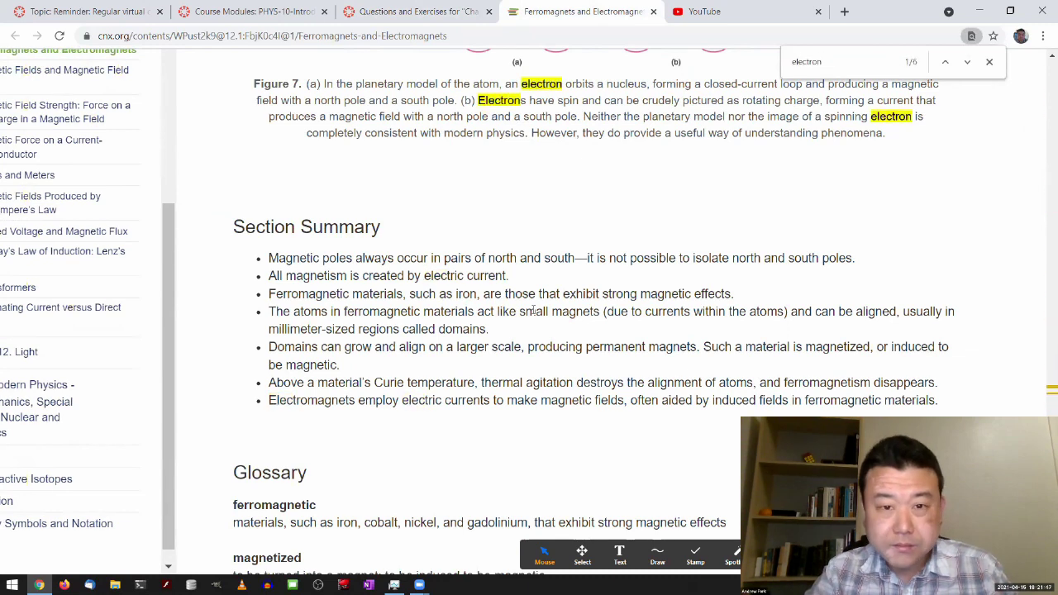
scroll(533, 310, up, 2)
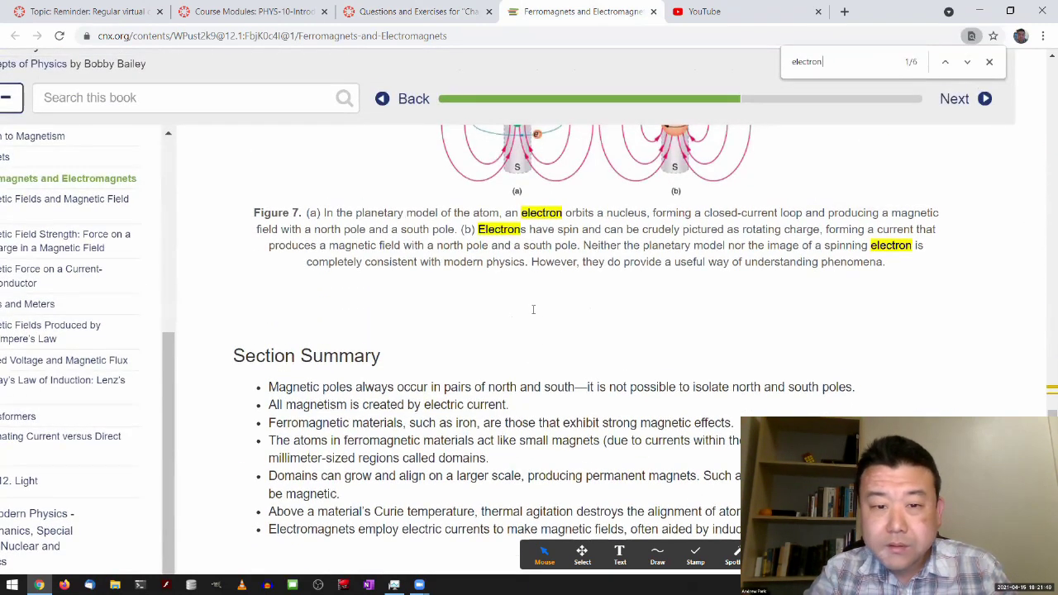
key(ctrl+f)
key(shift+Return)
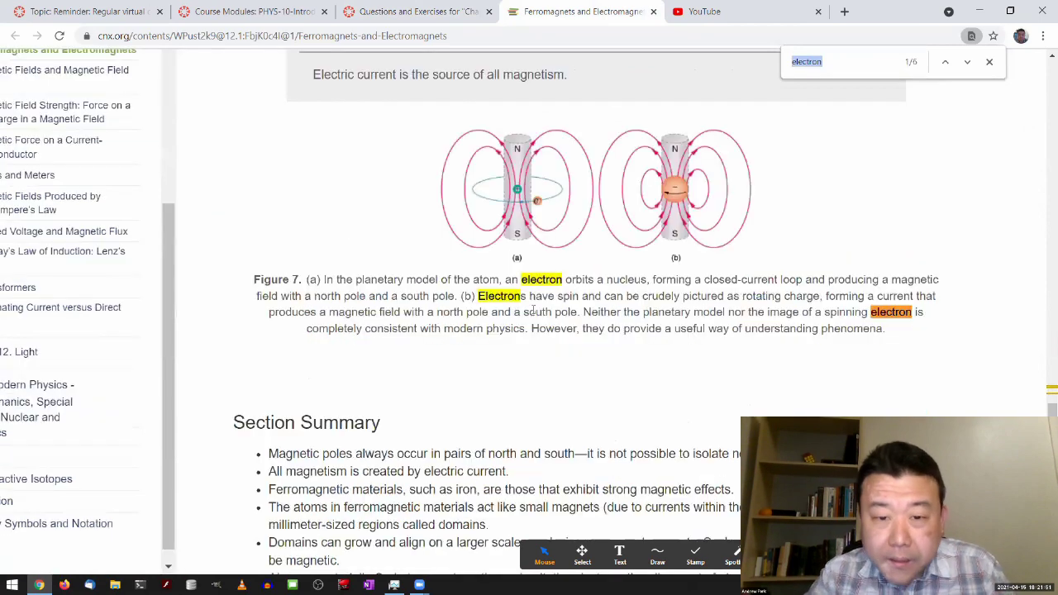
scroll(558, 309, up, 5)
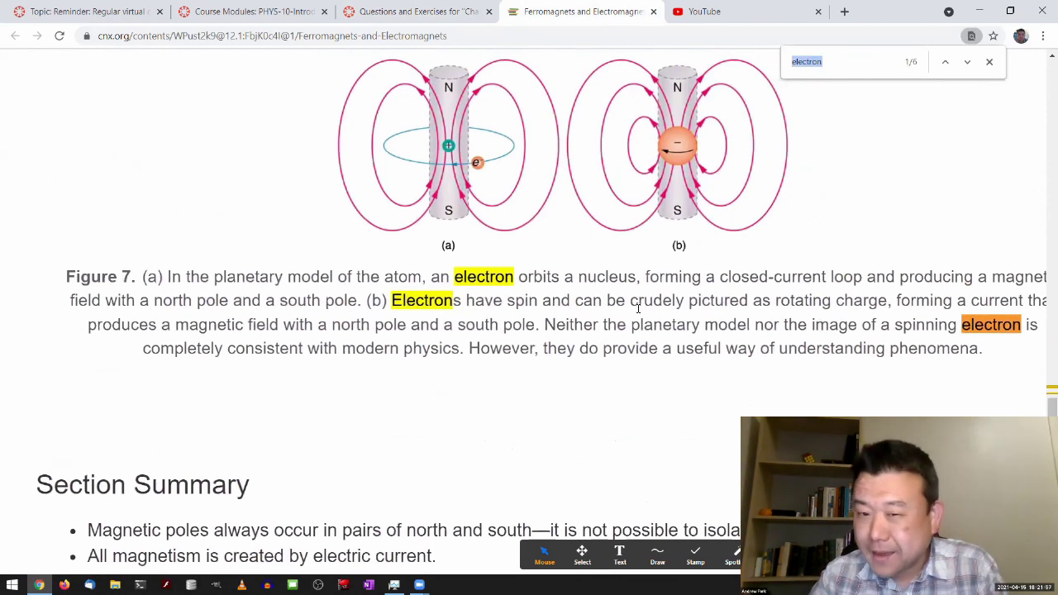
scroll(637, 308, right, 2)
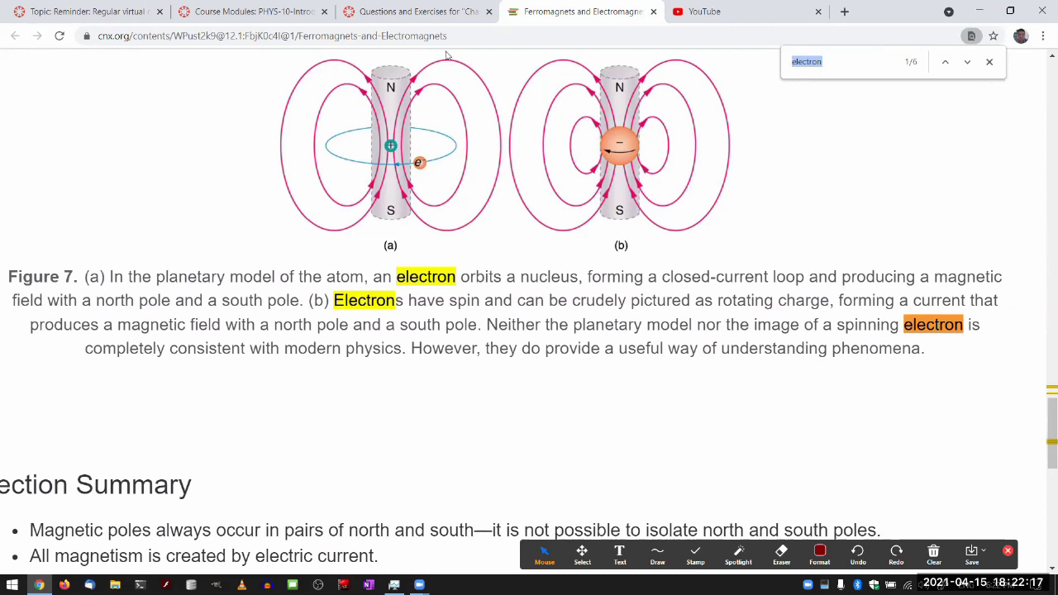
- Mark "a magnetized iron bar" and "a single atom" as further answers in Question 5
click(437, 13)
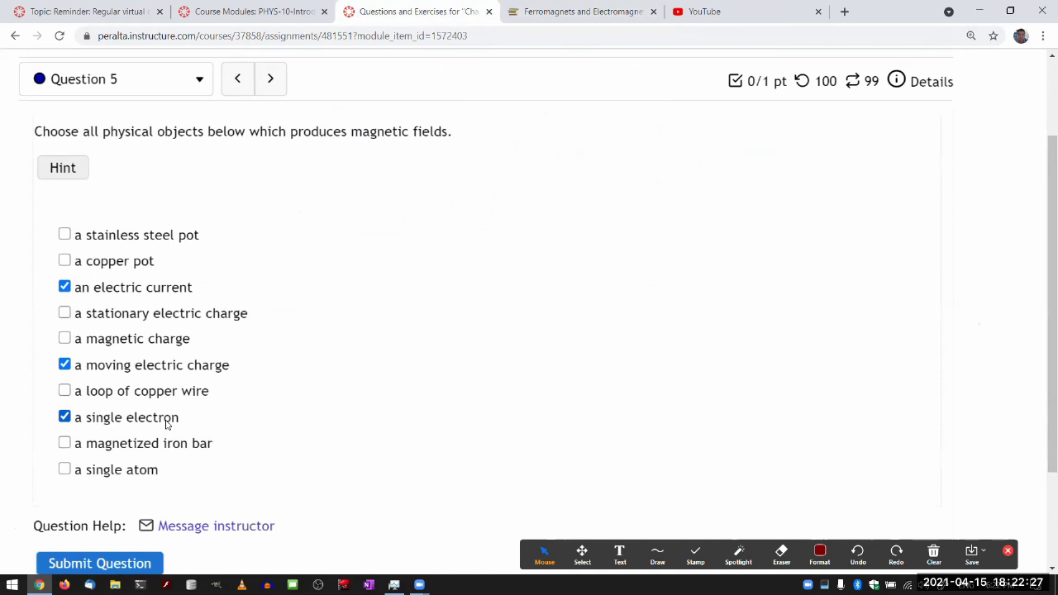
click(66, 444)
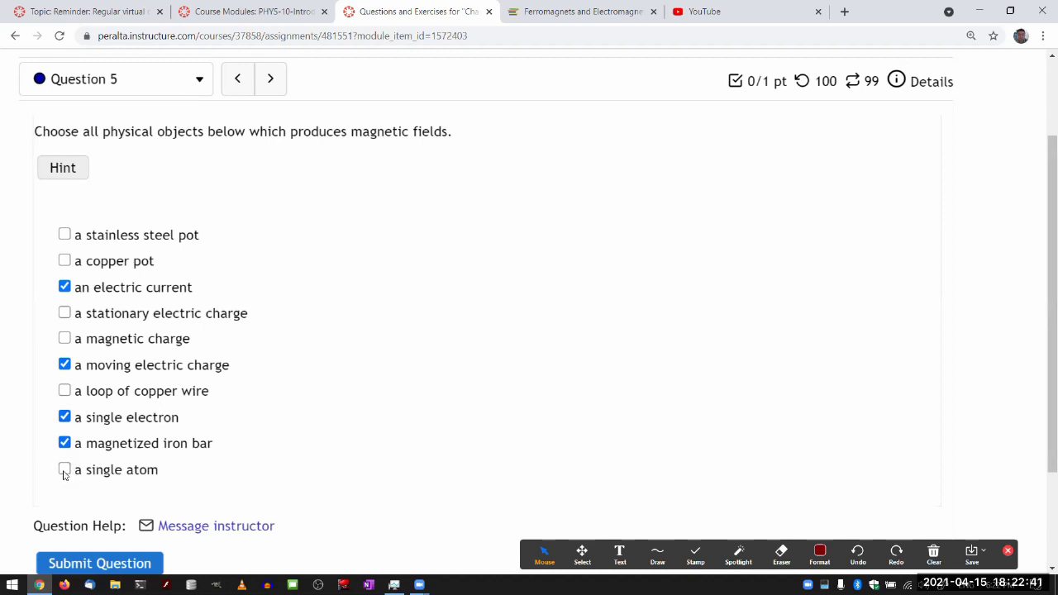
click(62, 468)
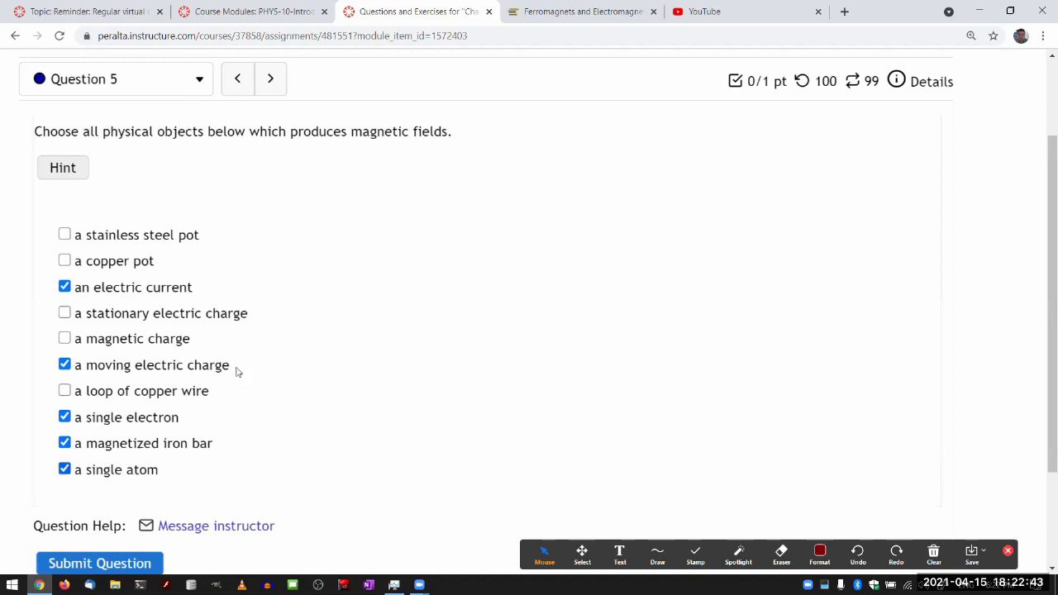
- Review the textbook's Figure 7 on the atom and electron models again, along with the surrounding text and chapter contents
click(519, 8)
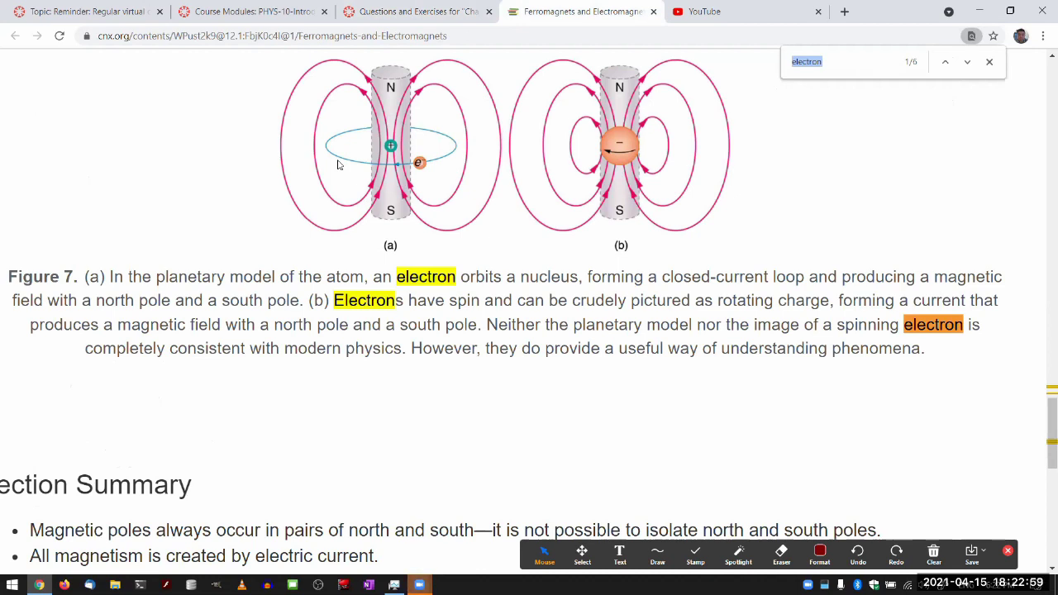
click(382, 12)
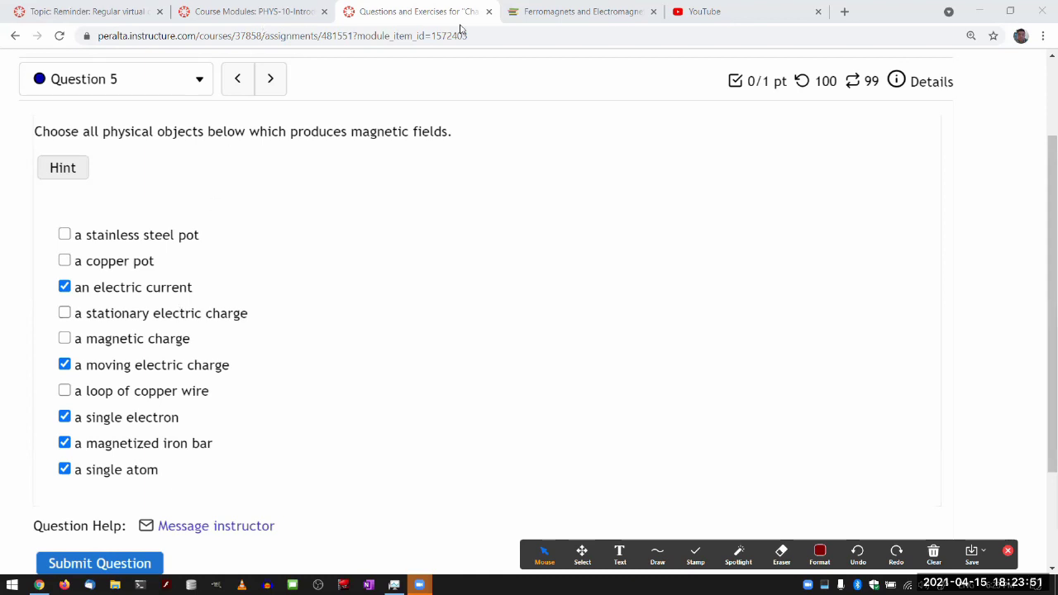
click(561, 11)
scroll(248, 218, down, 3)
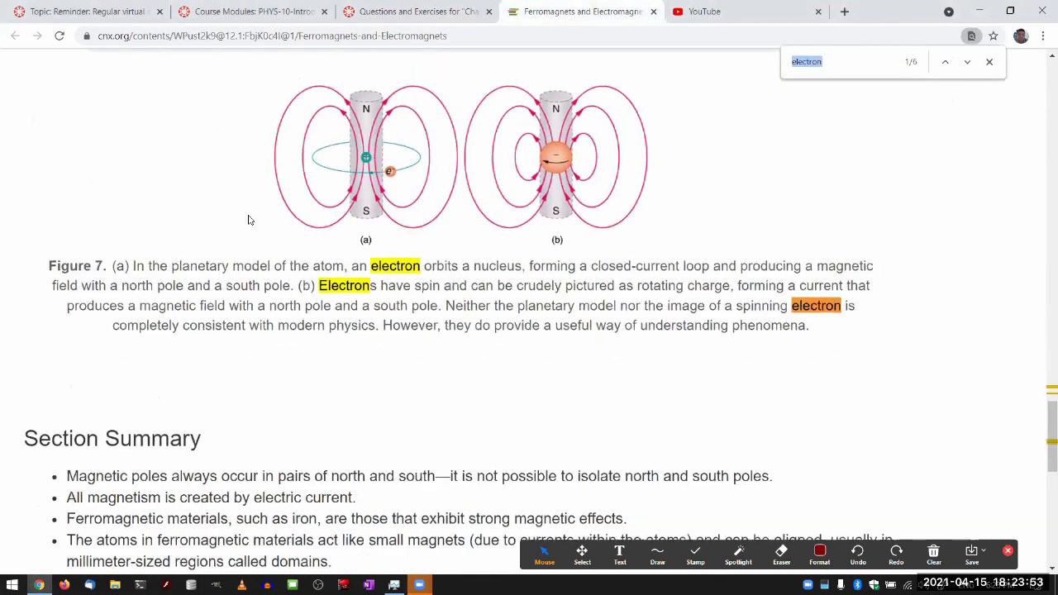
scroll(206, 203, up, 3)
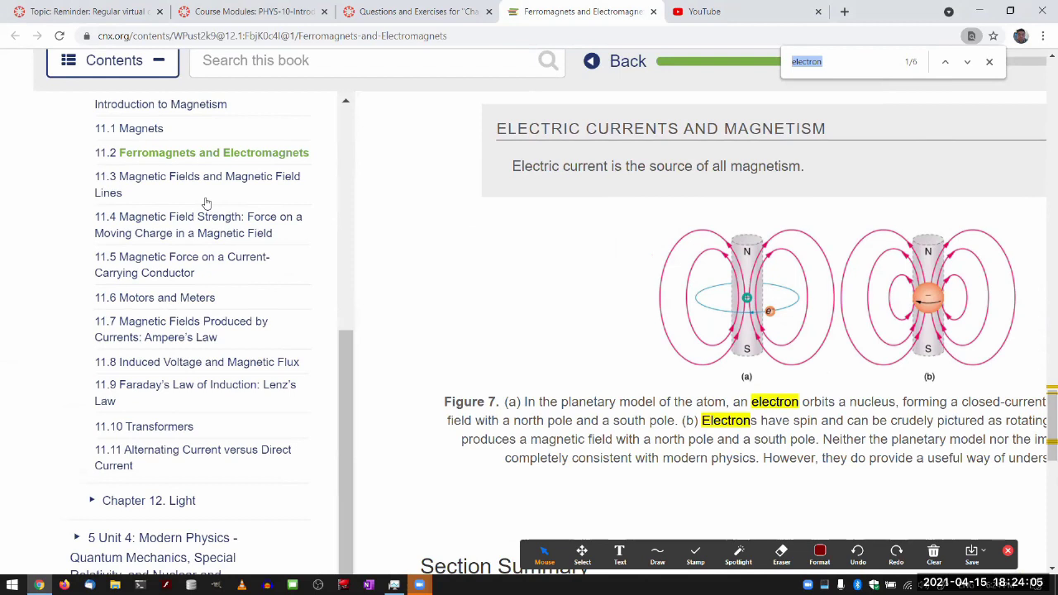
- Return to the quiz, submit the selected answers for Question 5 and view the graded question
click(413, 11)
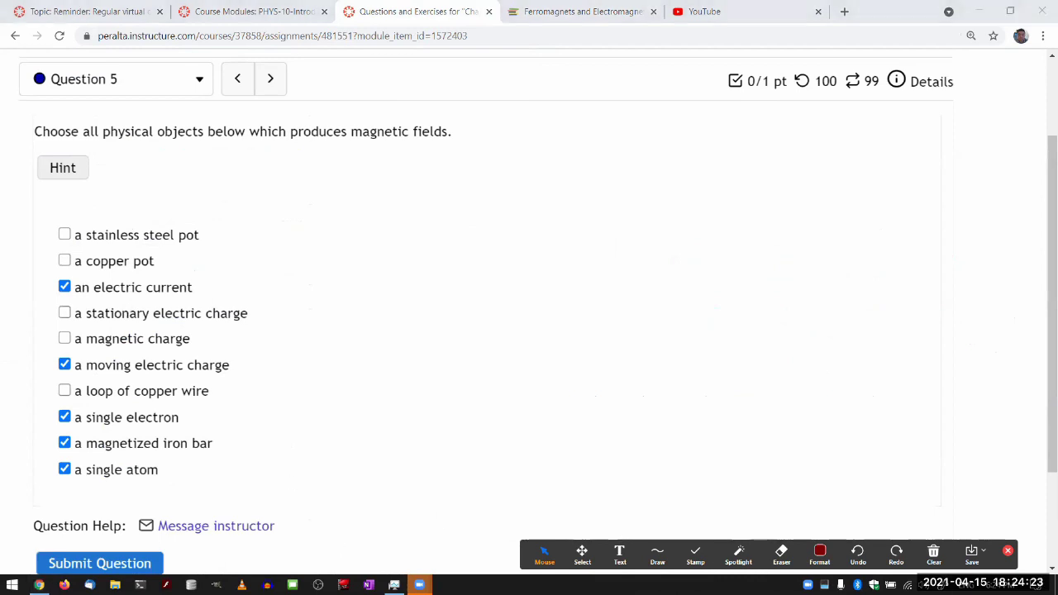
mouse_move(420, 585)
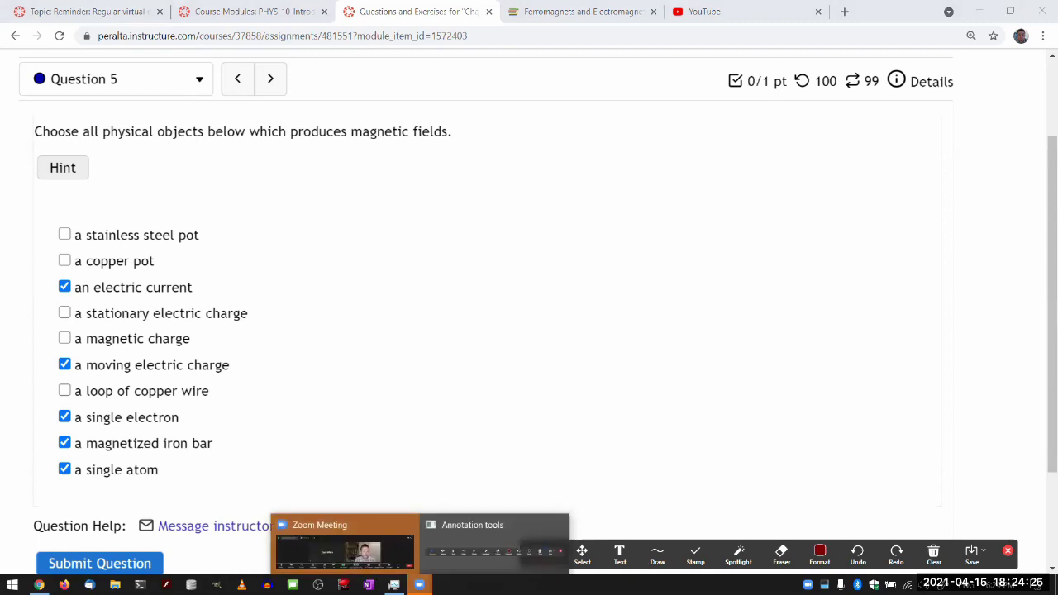
click(893, 434)
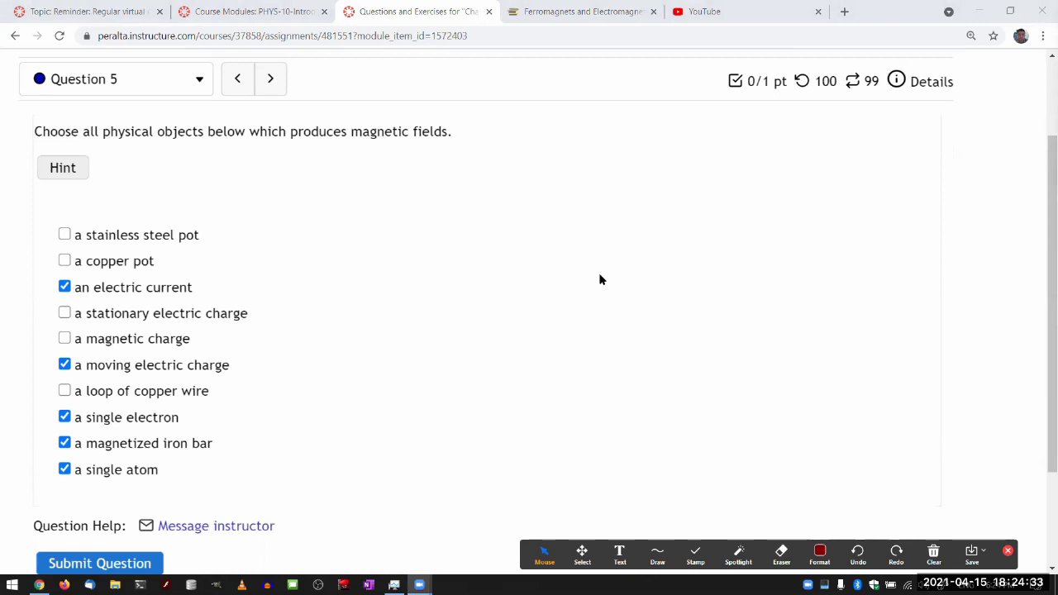
scroll(331, 334, down, 1)
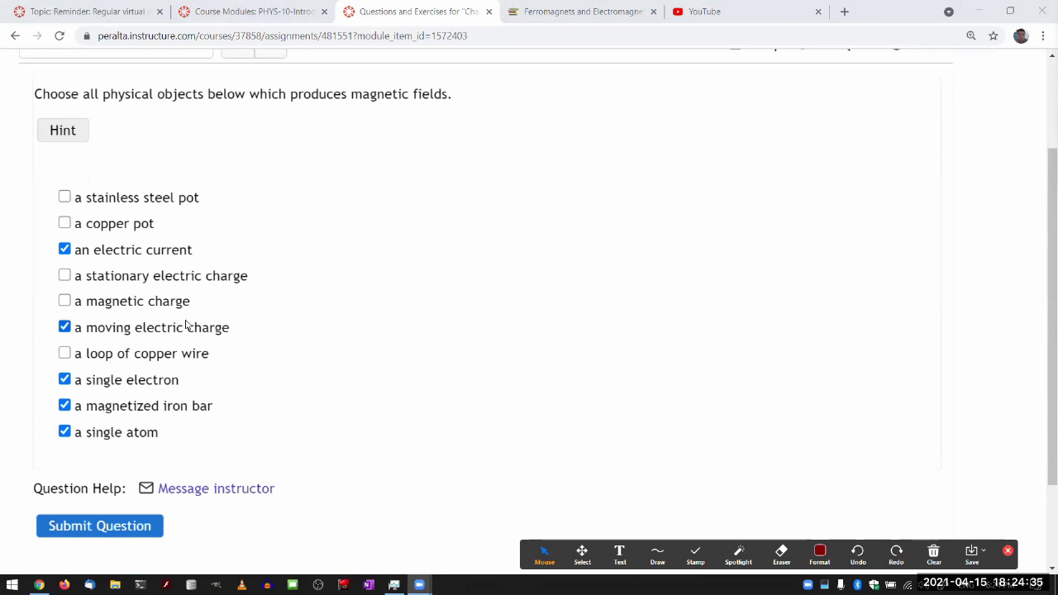
click(100, 527)
scroll(99, 537, down, 1)
scroll(99, 535, down, 2)
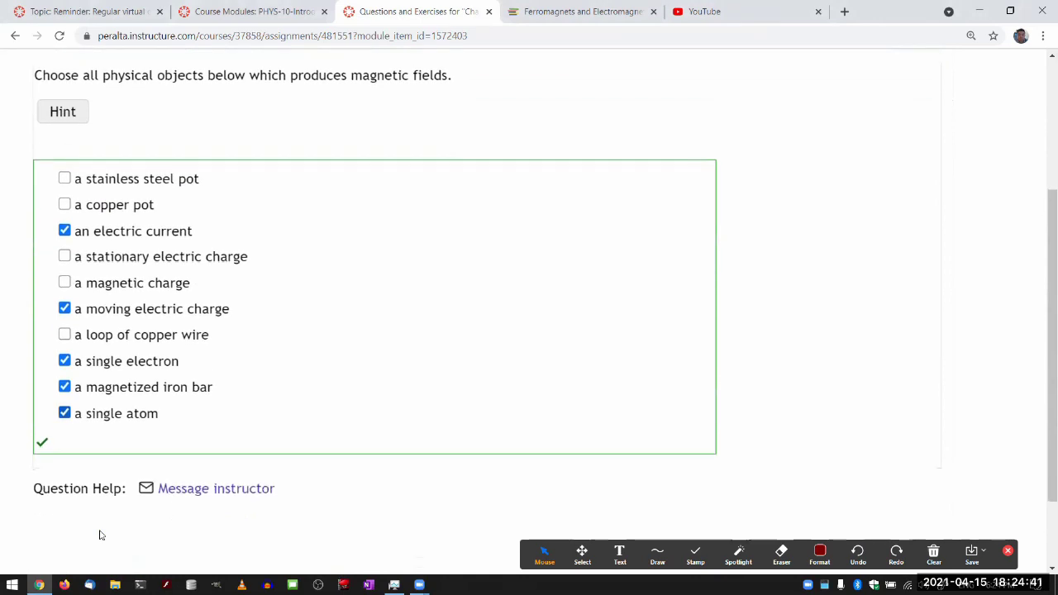